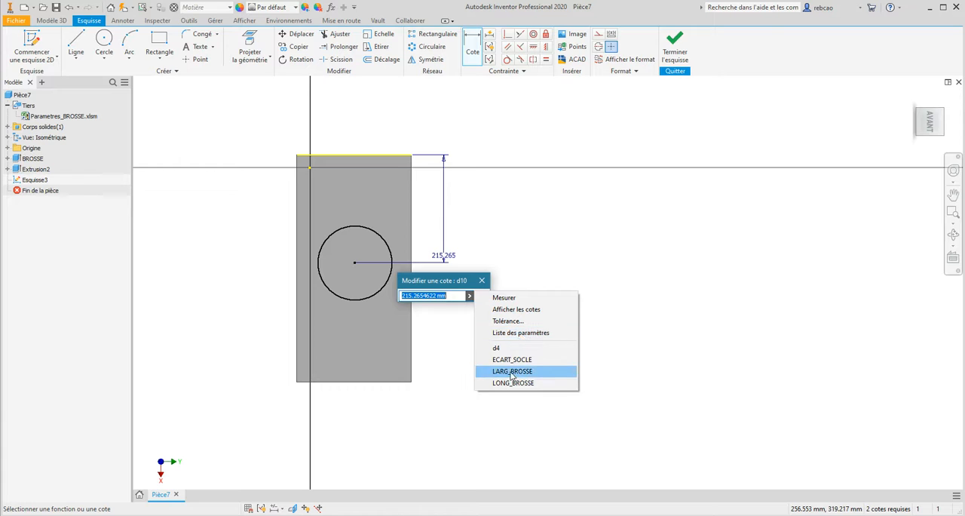
click(511, 383)
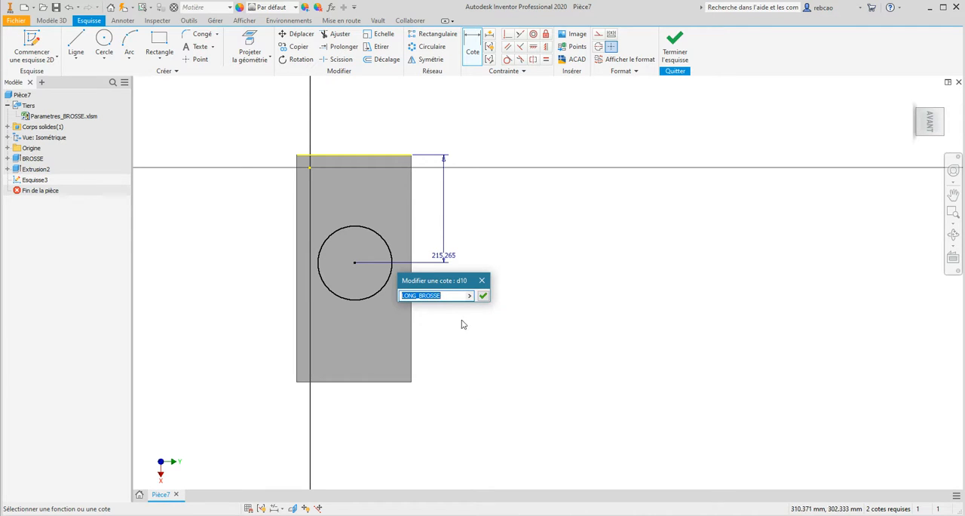
click(448, 295)
text(+)
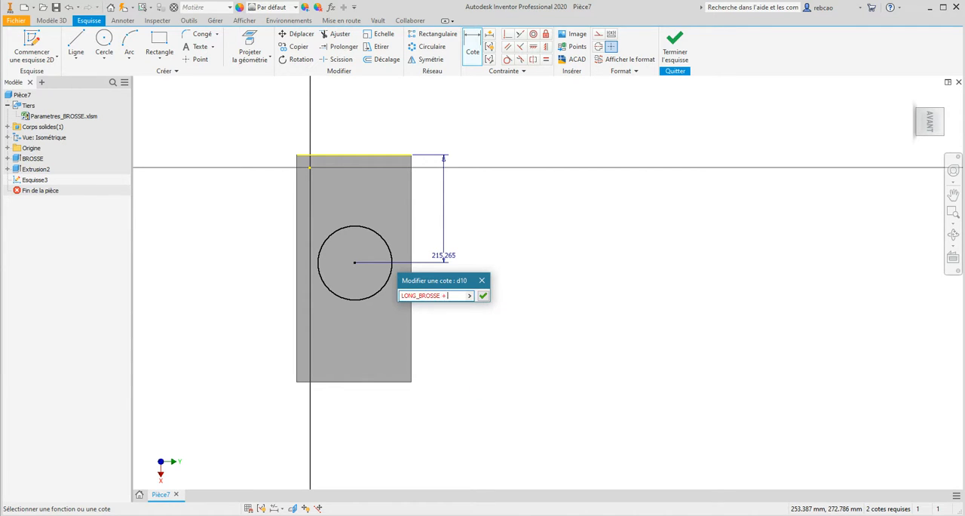
click(469, 296)
click(513, 371)
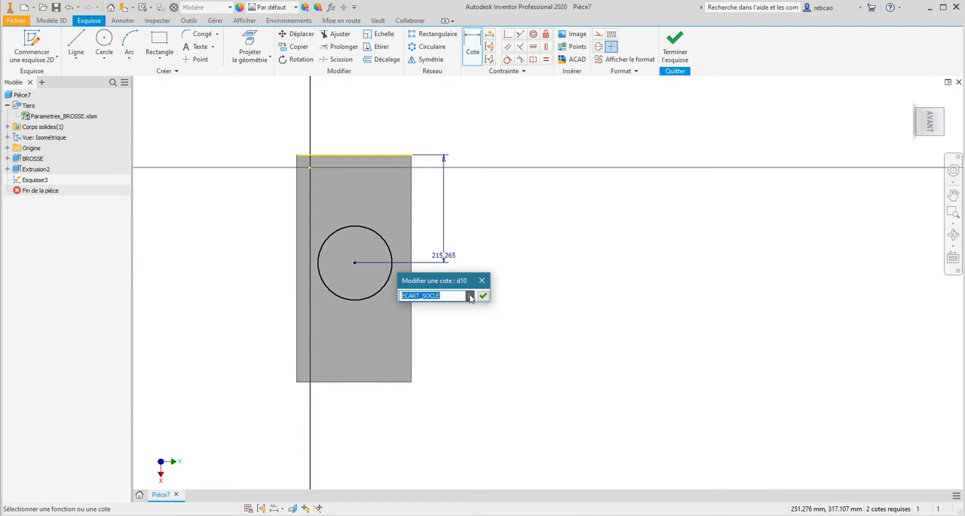
- Set the distance from the plate's upper edge to the circle's centre to LONG_BROSSE + ECART_SOCLE
click(469, 296)
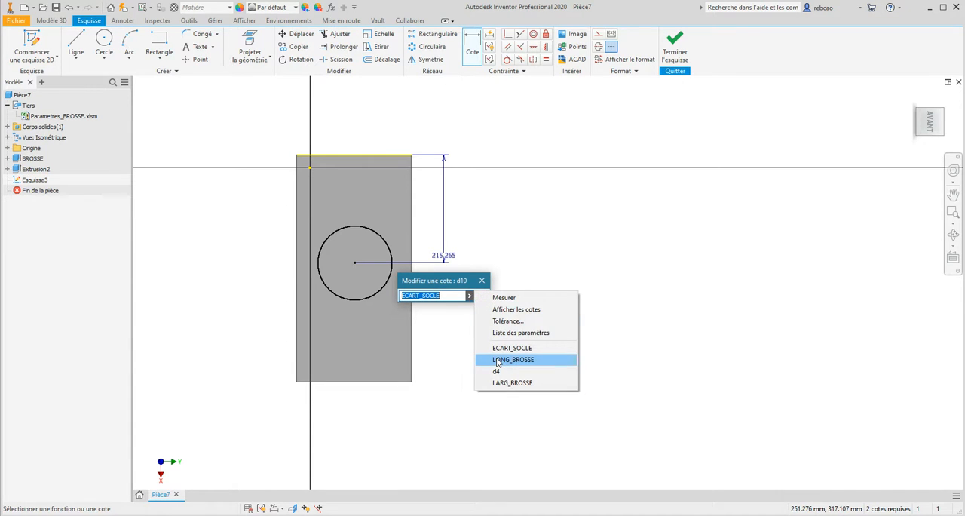
click(497, 361)
click(452, 296)
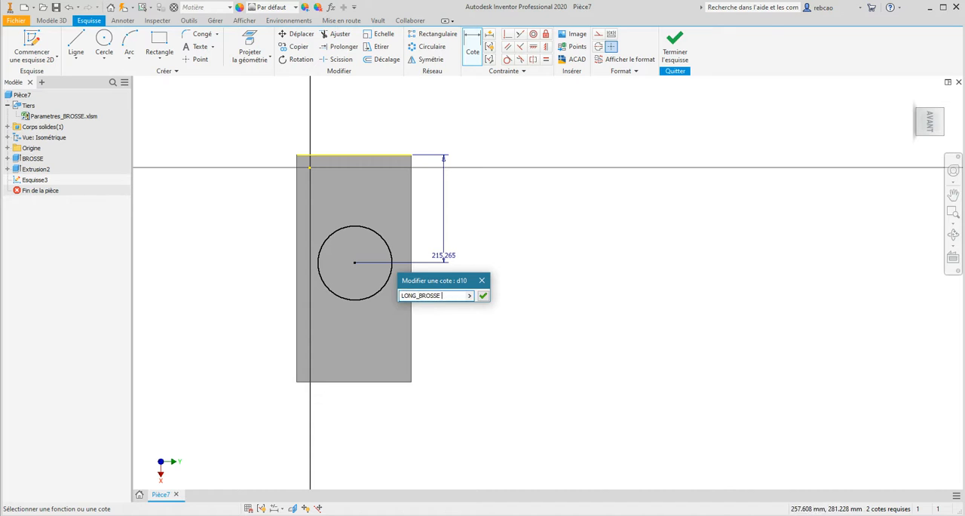
text(+ ECART_SOCLE)
key(Return)
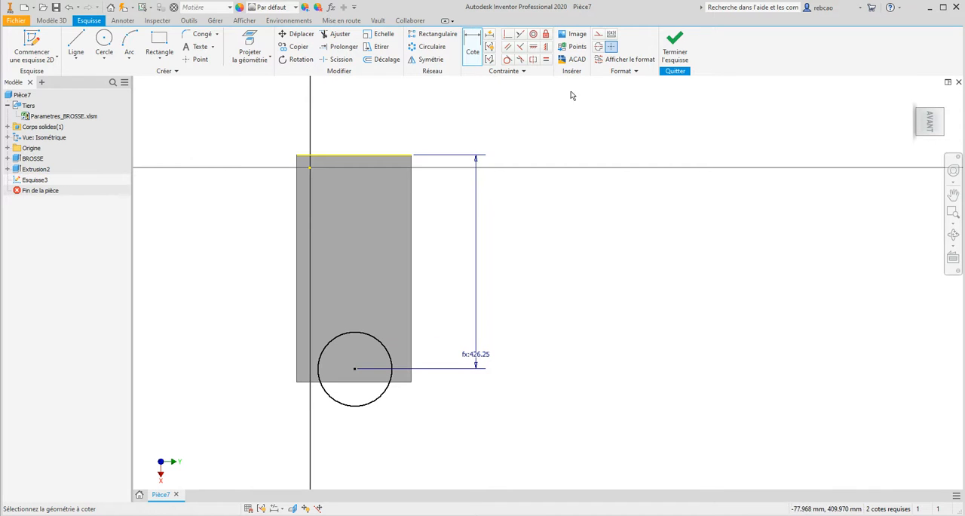
- Edit the circle centre's vertical dimension so its expression is LONG_BROSSE/2 + ECART_SOCLE
double_click(476, 341)
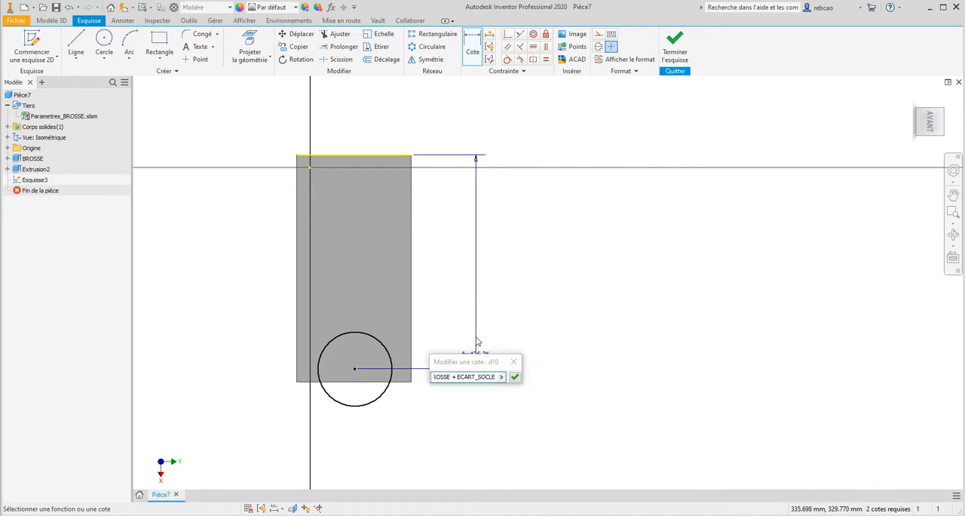
click(452, 377)
text(/2)
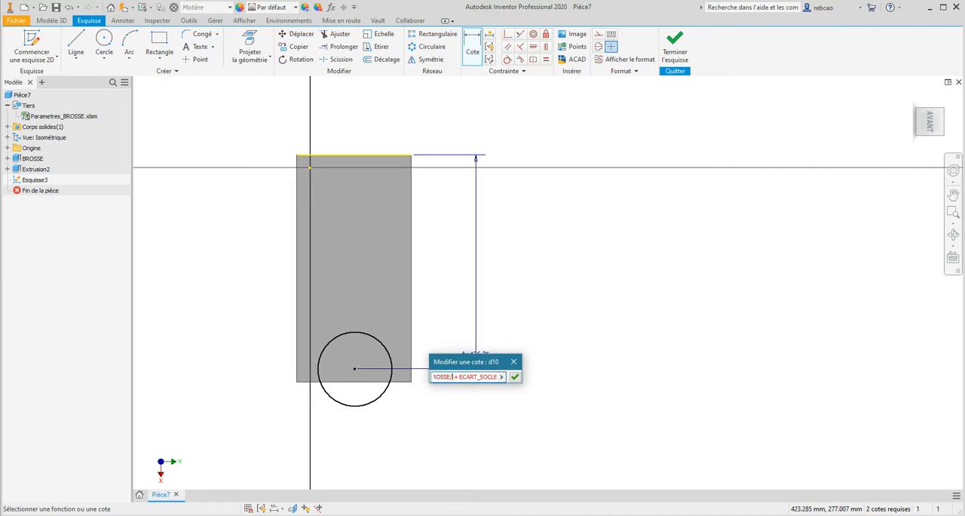
key(Return)
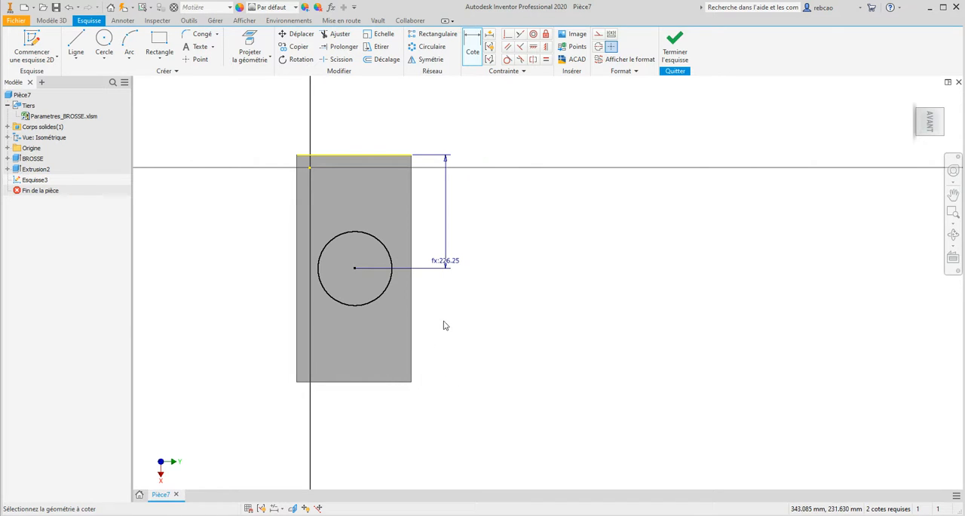
- Dimension the circle's centre from the plate's left edge, using the existing expression LONG_BROSSE/2 + ECART_SOCLE
click(473, 45)
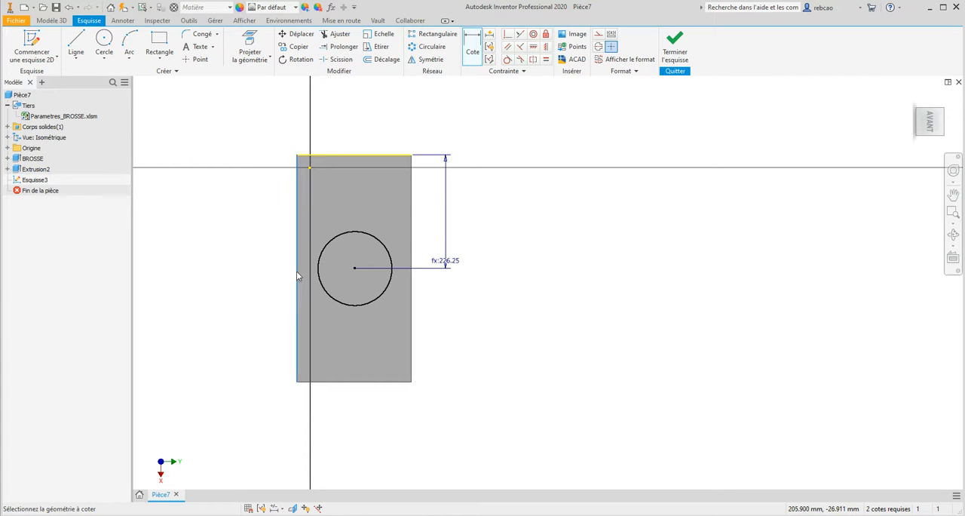
click(298, 276)
click(355, 268)
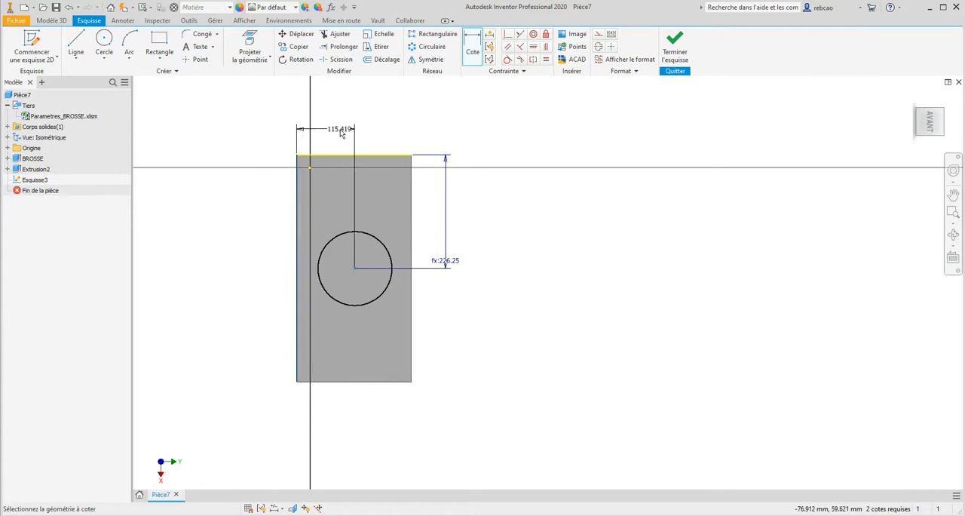
click(339, 132)
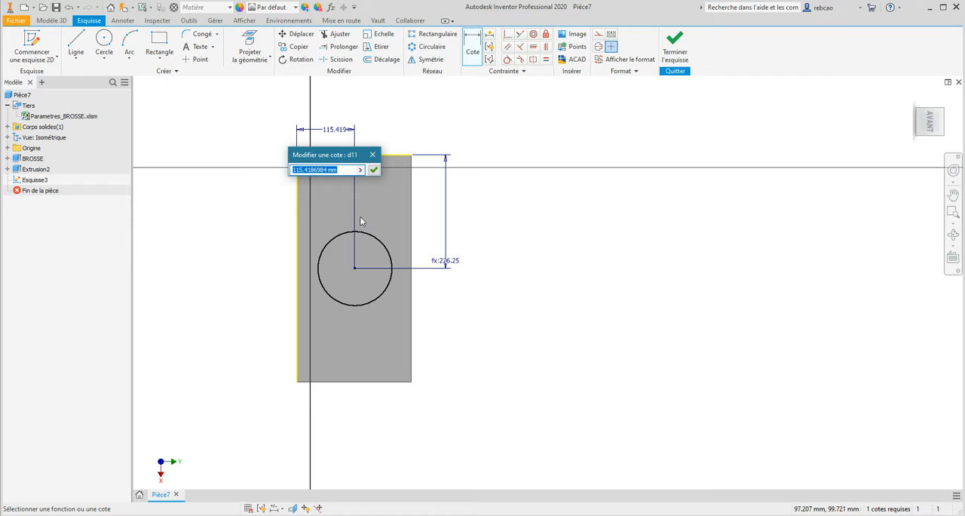
click(359, 170)
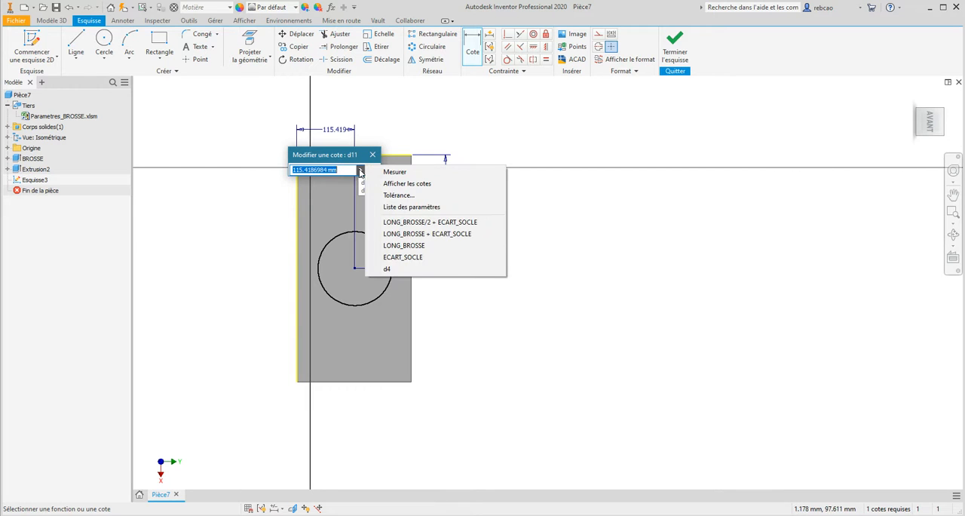
click(431, 221)
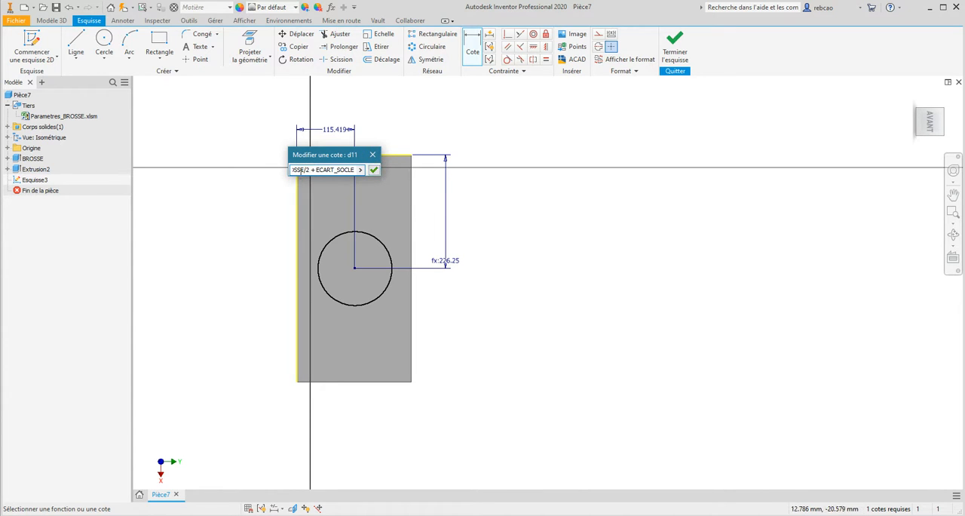
- Edit the circle centre's horizontal dimension so its expression is LARG_BROSSE/2 + ECART_SOCLE
key(Left)
key(Left)
key(Left)
drag(288, 160, 191, 157)
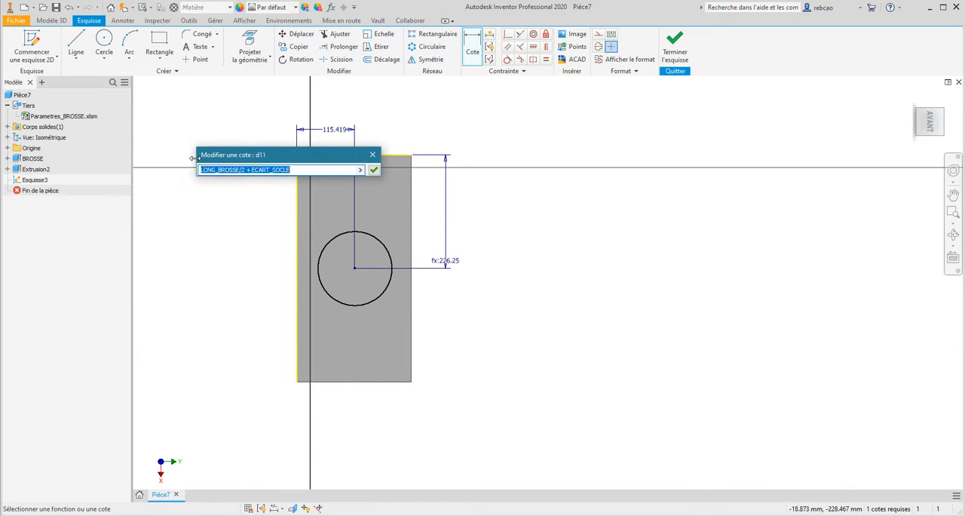
click(218, 169)
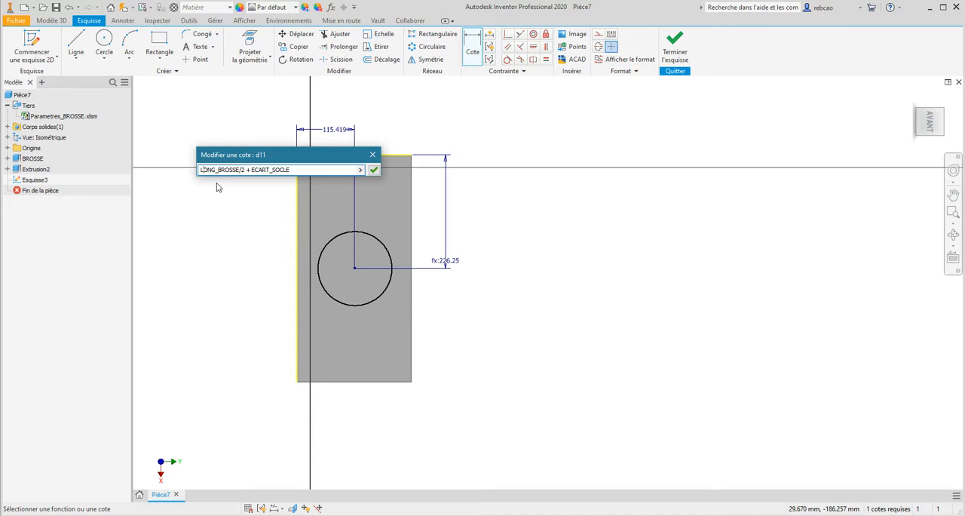
text(AR)
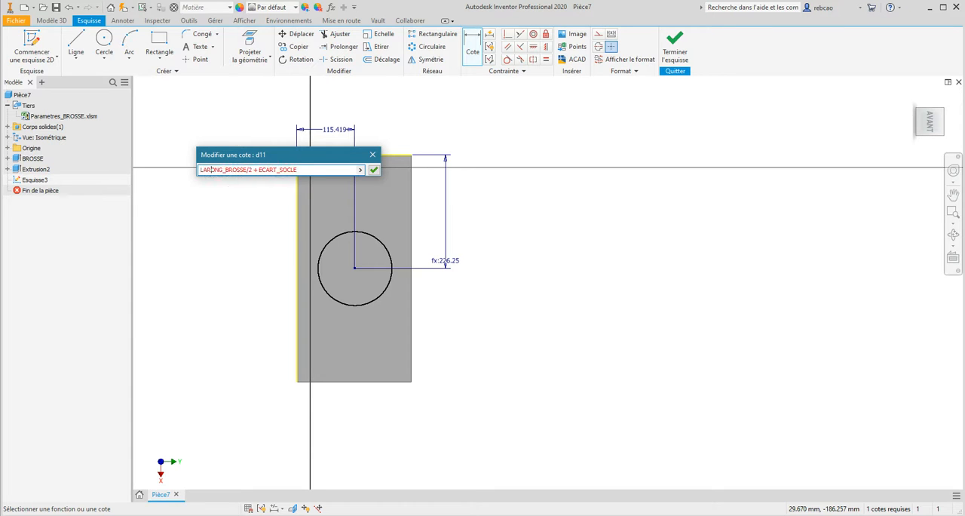
key(Delete)
key(Delete)
key(BackSpace)
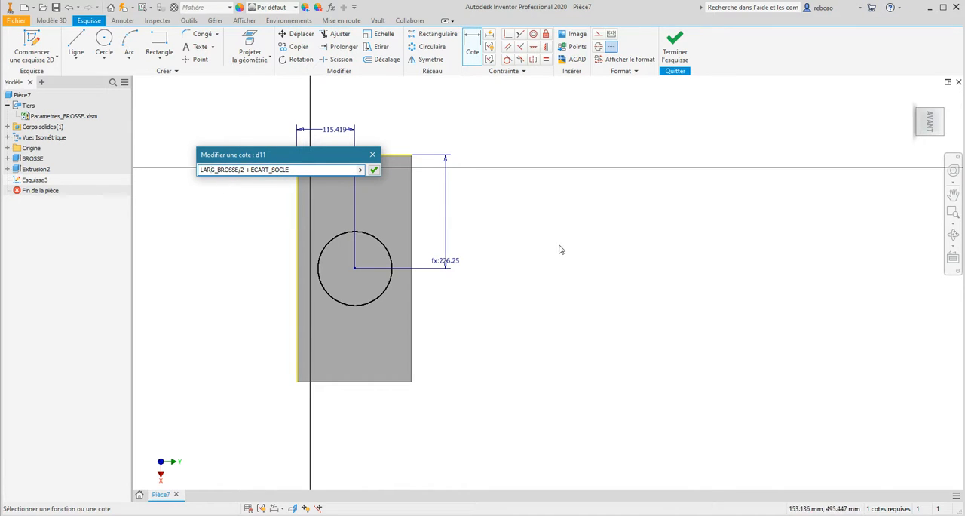
click(373, 170)
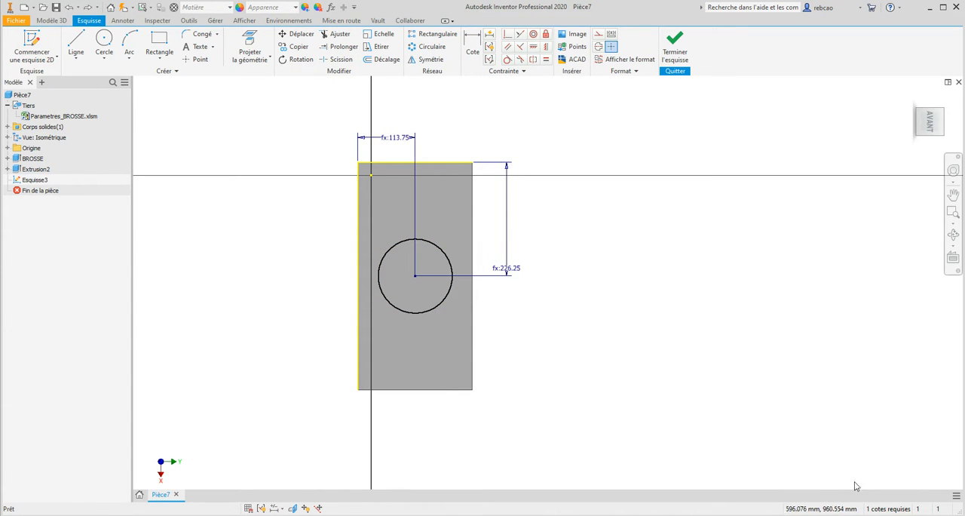
- Dimension the circle's diameter with the DIAM_SUPPORT parameter and finish the sketch
click(878, 510)
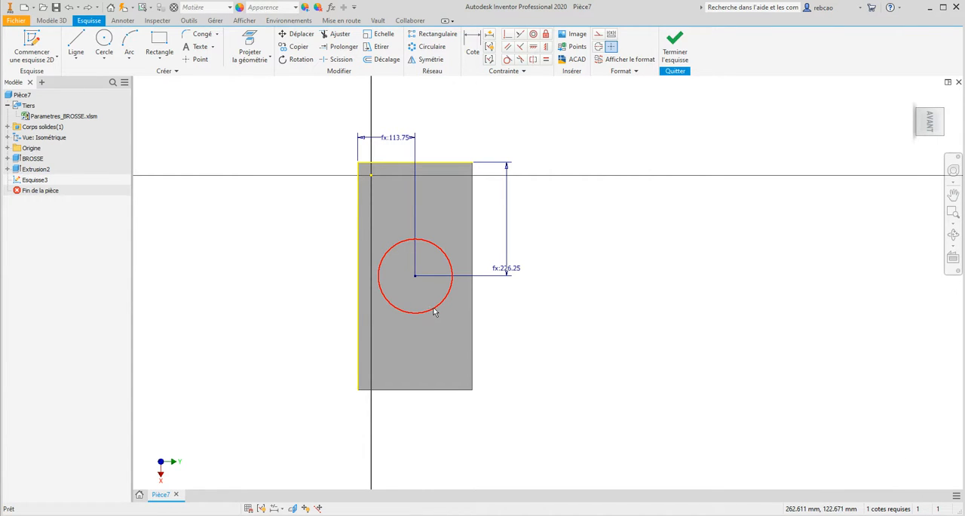
click(472, 47)
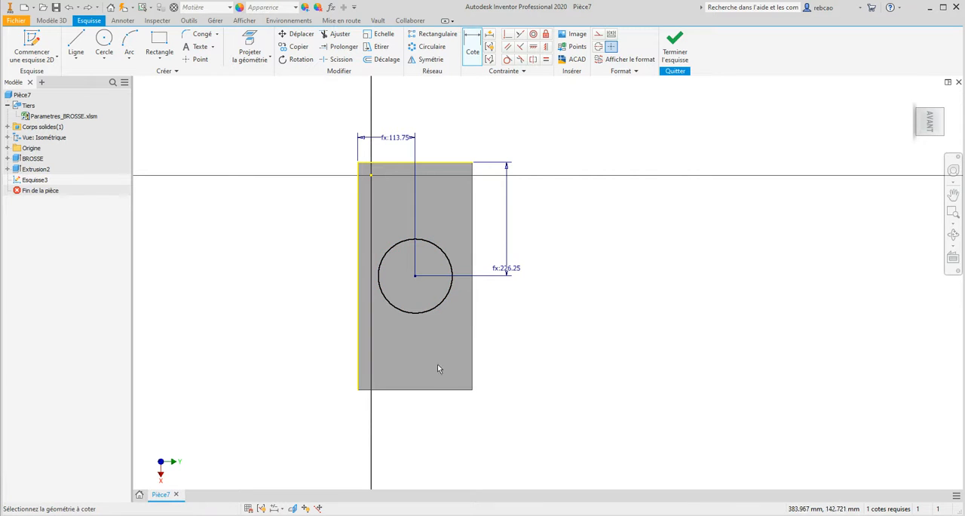
click(429, 307)
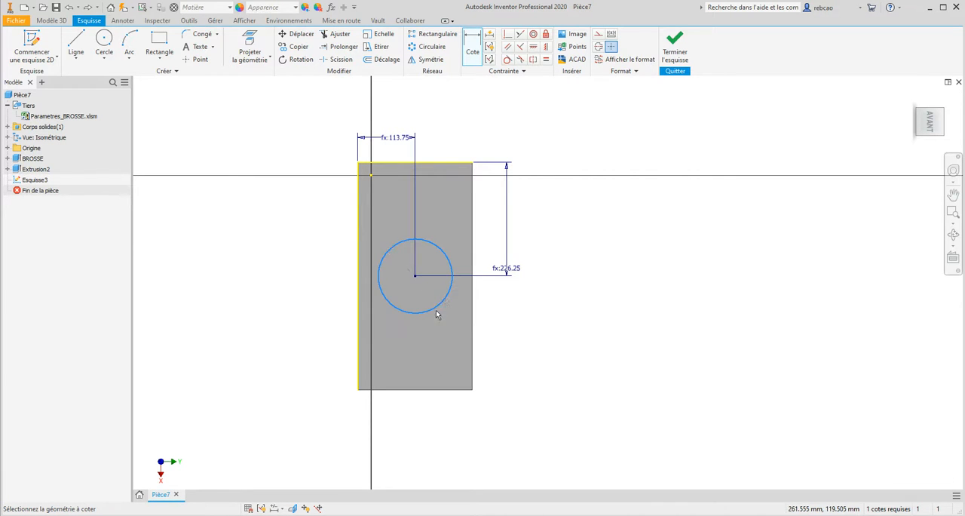
click(493, 335)
click(609, 370)
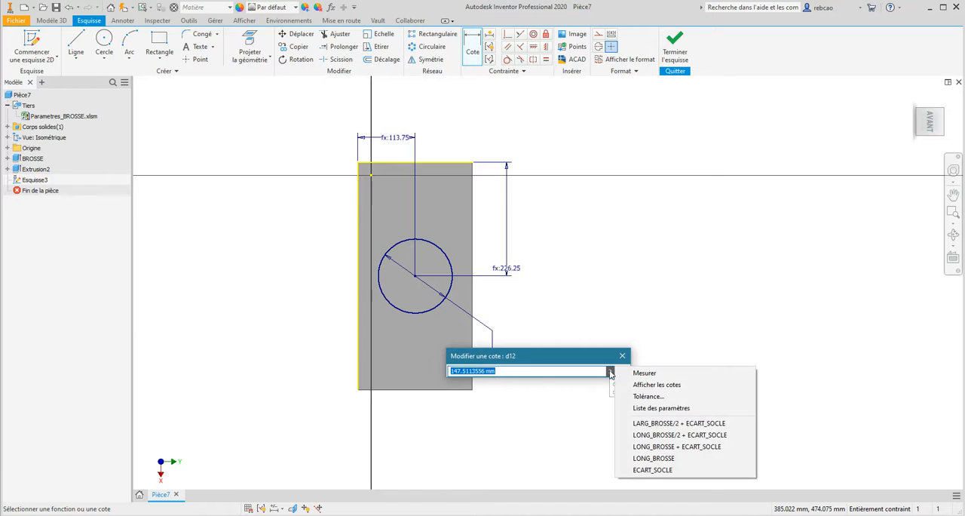
click(646, 409)
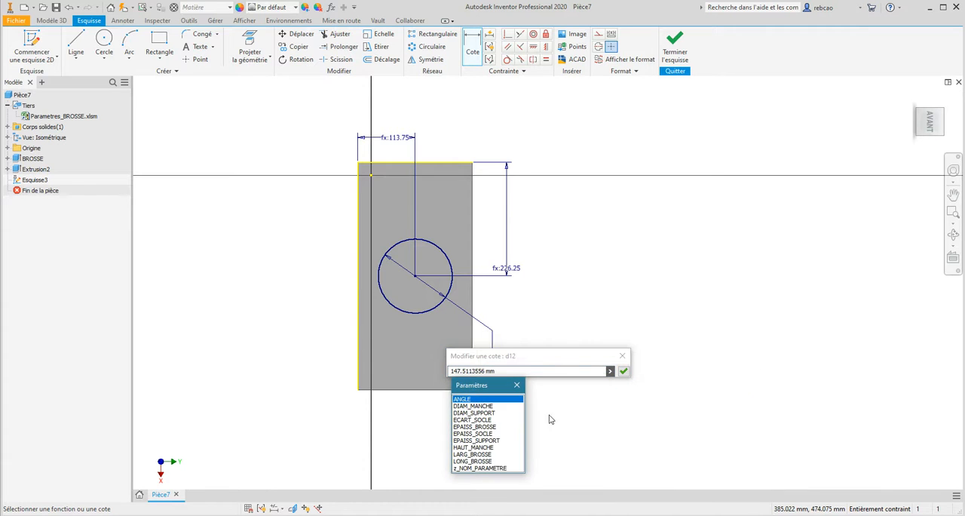
click(465, 413)
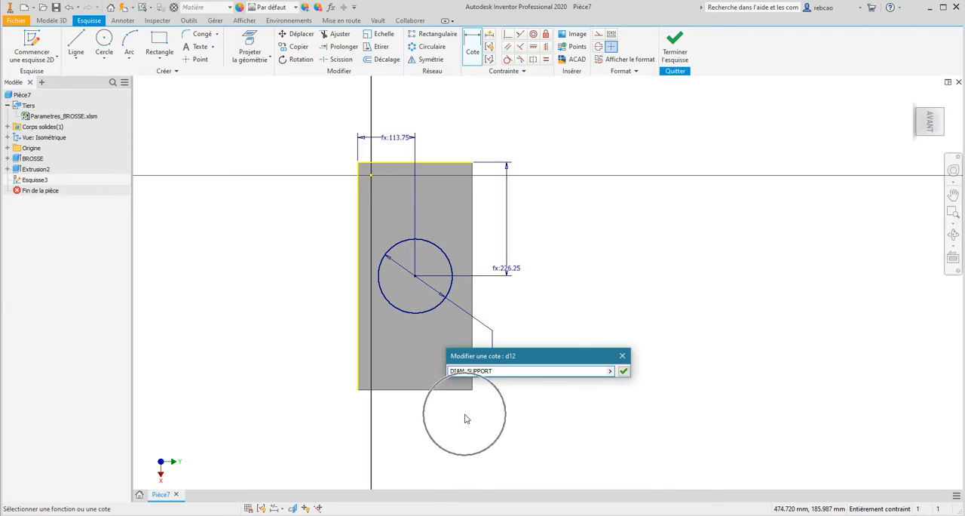
click(623, 370)
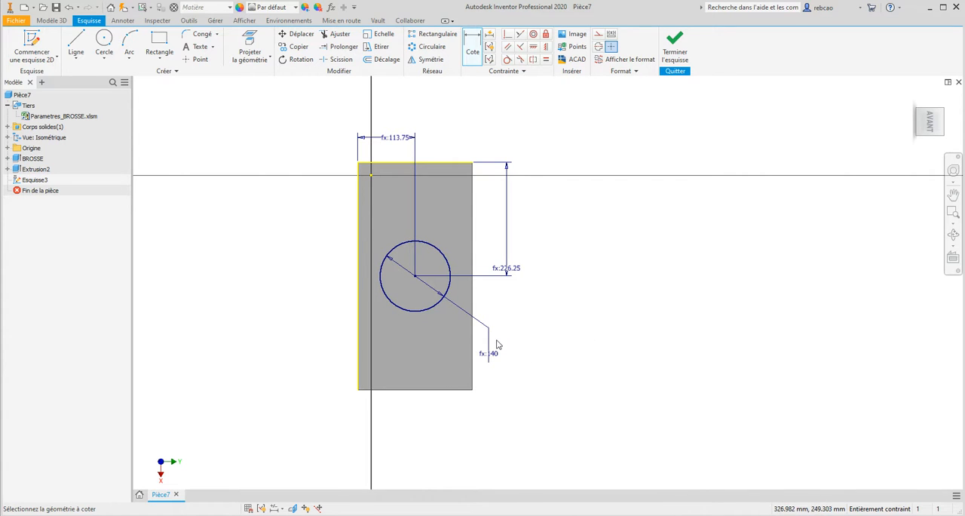
click(668, 51)
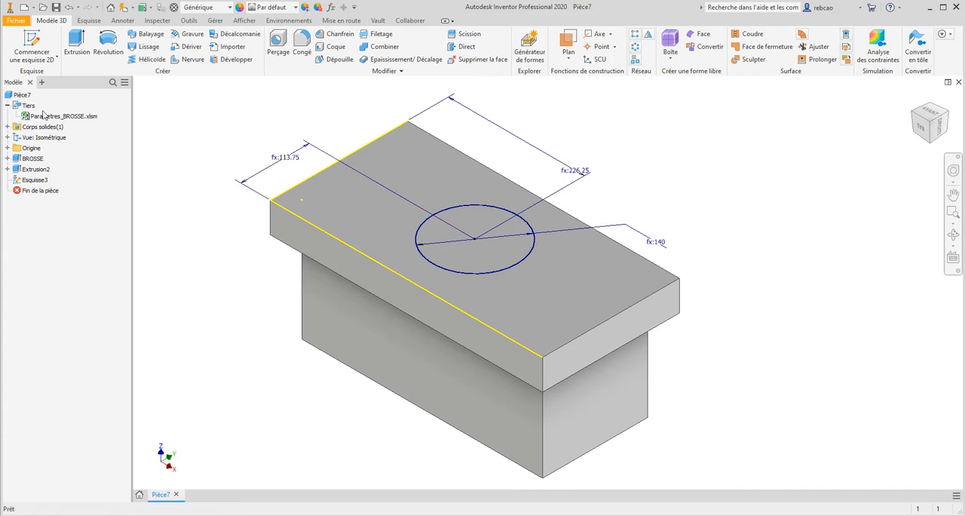
- Start extruding the circle upward from the plate with the EPAISS_SOCLE parameter as distance
click(71, 40)
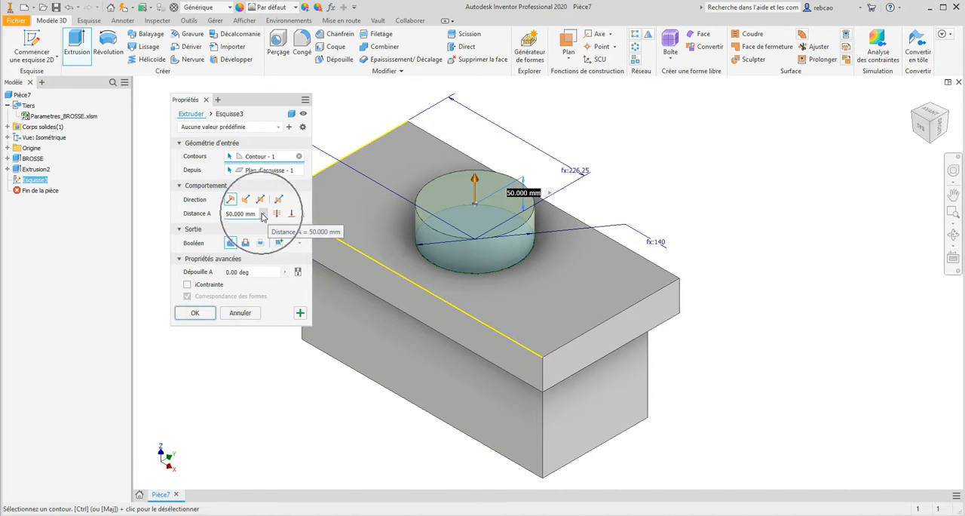
click(263, 214)
click(317, 239)
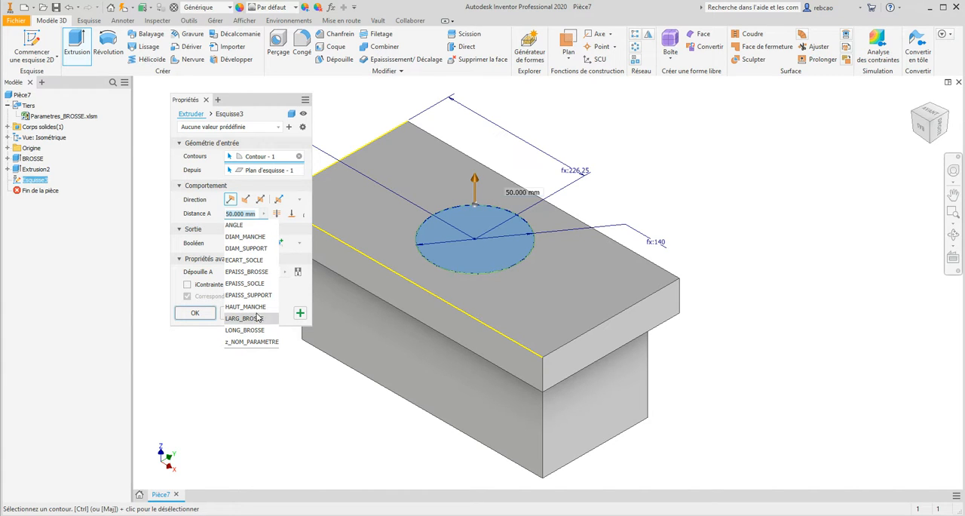
click(251, 285)
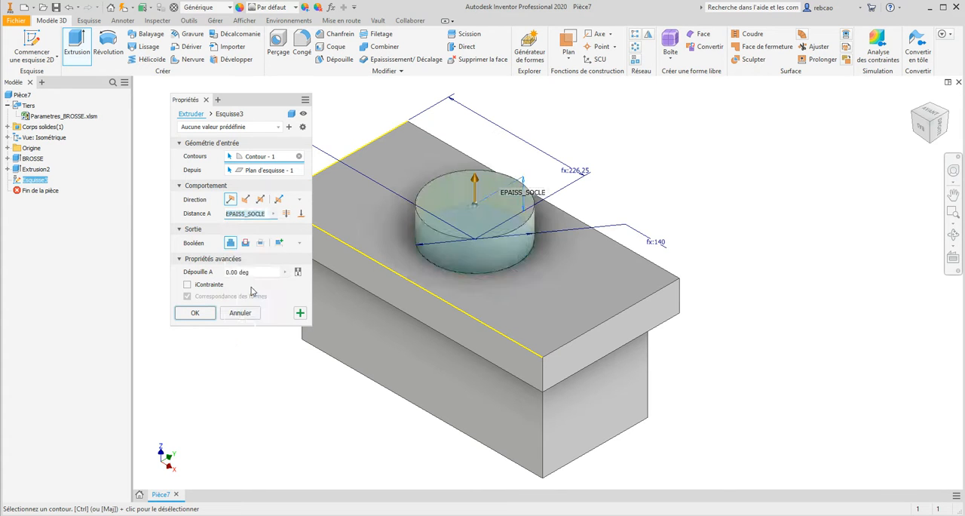
- Set the circle extrusion's taper to the ANGLE parameter with a negative sign, giving -ANGLE, so the support narrows upward
click(284, 273)
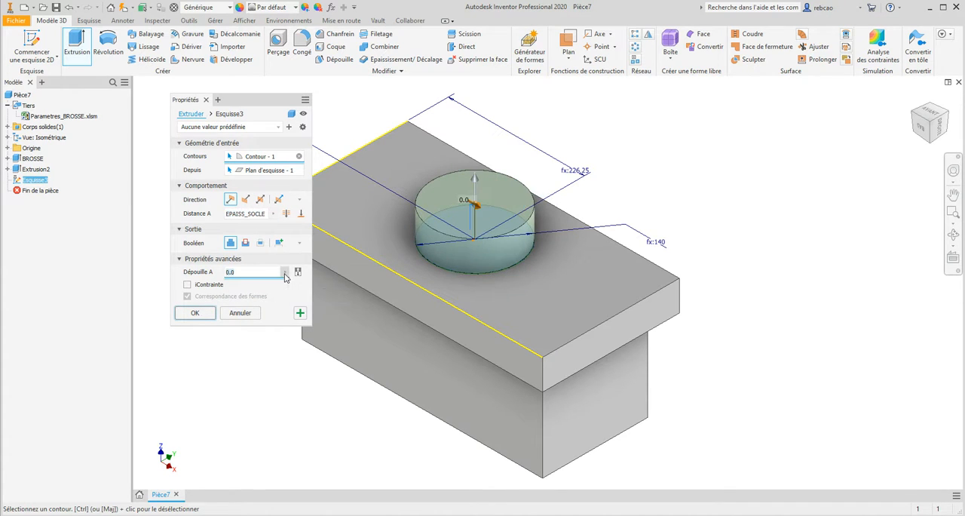
click(336, 298)
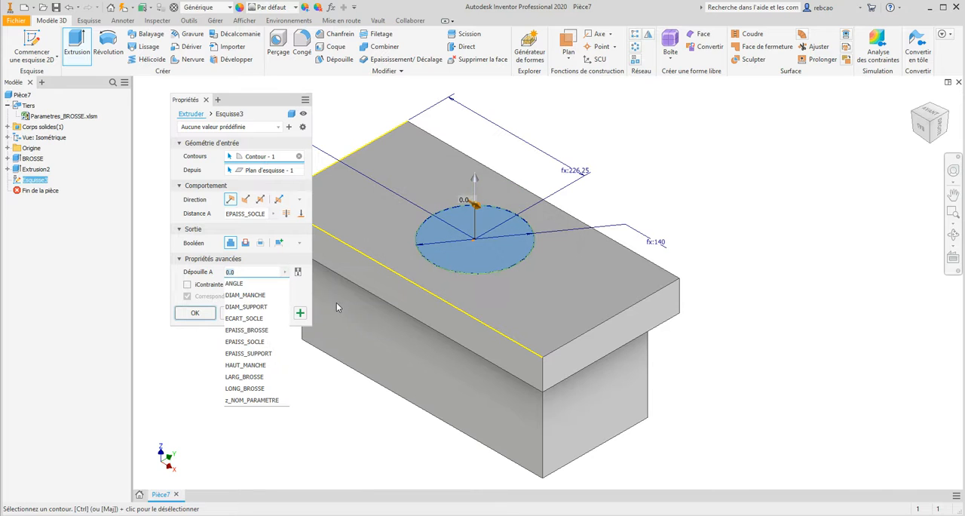
click(239, 283)
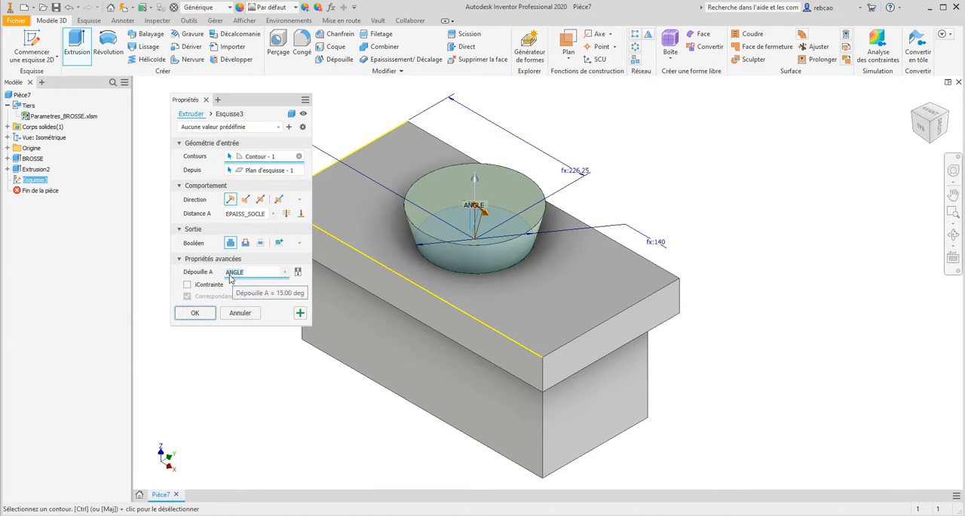
text(-)
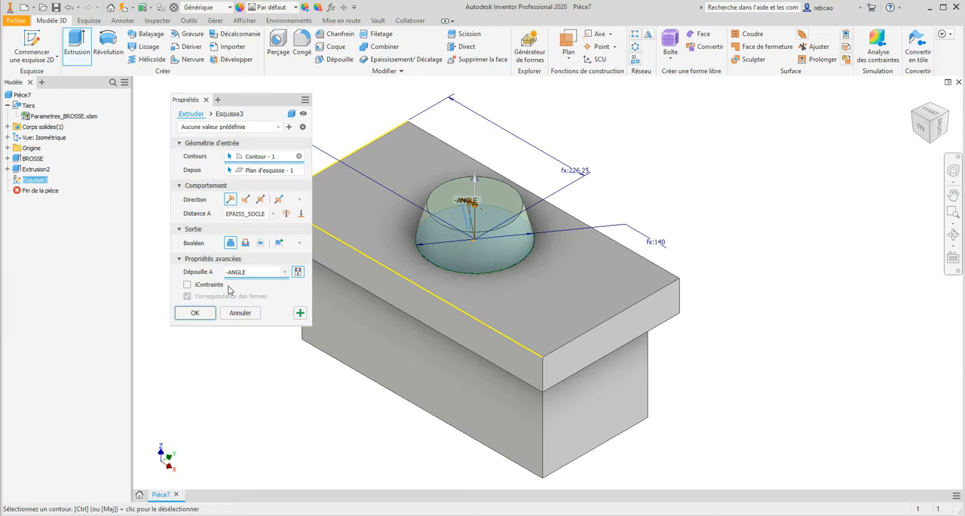
- Flip the extrusion's taper direction back and forth, ending with an inward taper of -15.00 deg
click(298, 272)
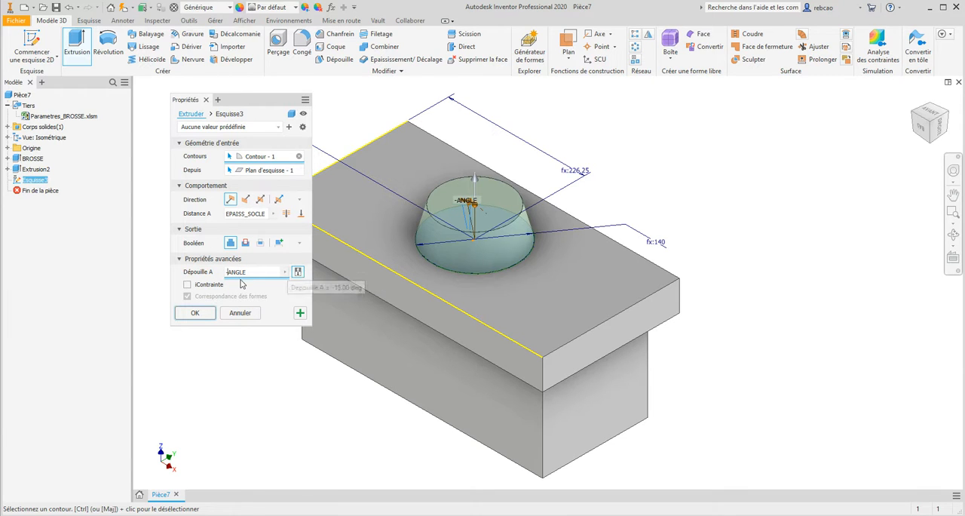
click(298, 273)
click(298, 273)
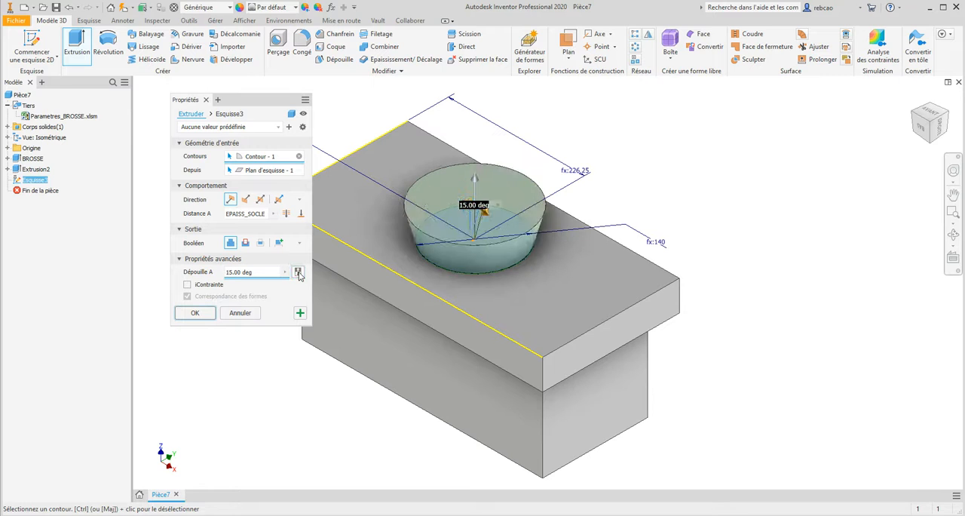
click(297, 273)
click(297, 272)
click(298, 273)
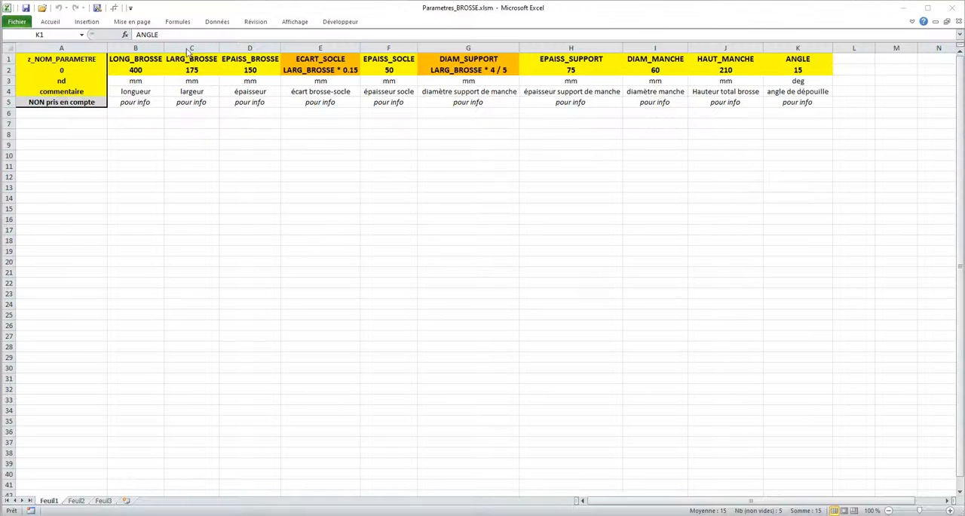
- Check the ANGLE value in the Parametres_BROSSE.xlsm workbook in Excel, and create the tapered support extrusion in Inventor
click(799, 69)
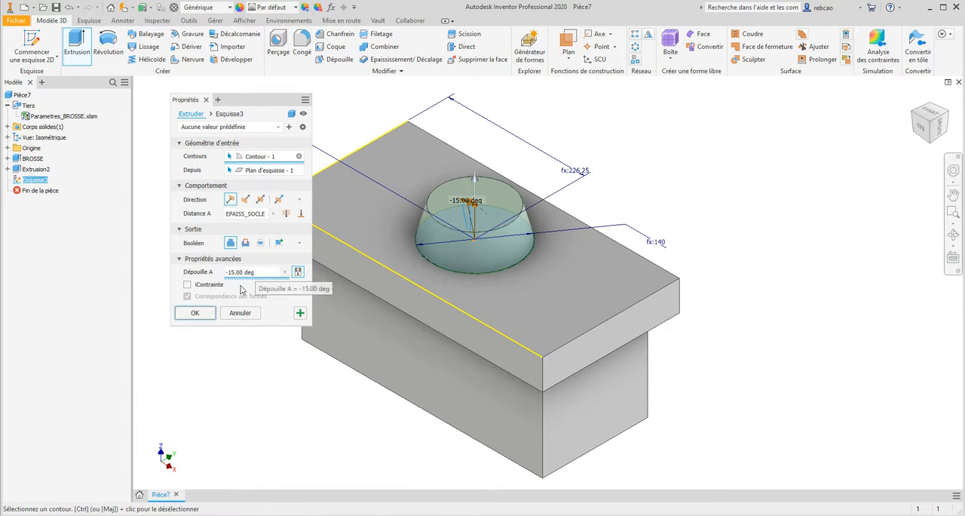
click(196, 312)
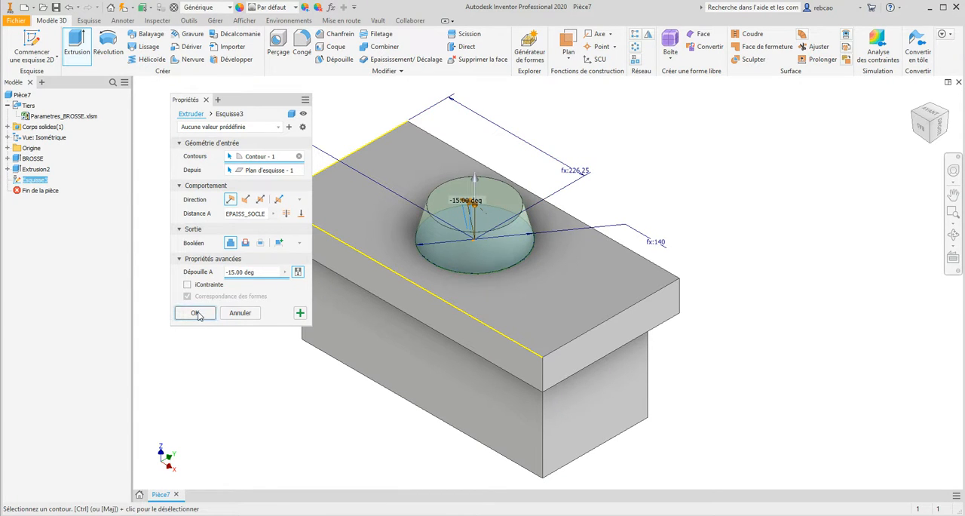
shift+middle_drag(431, 321, 415, 309)
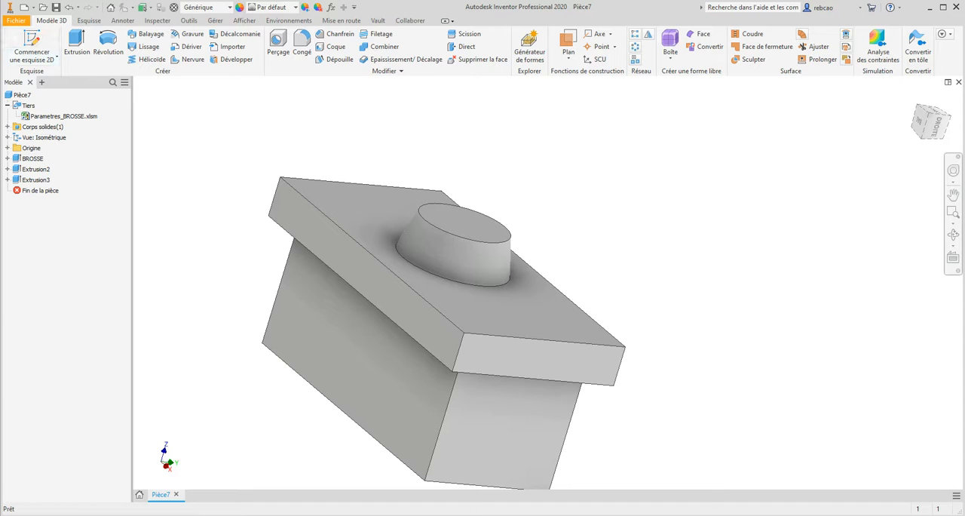
key(F6)
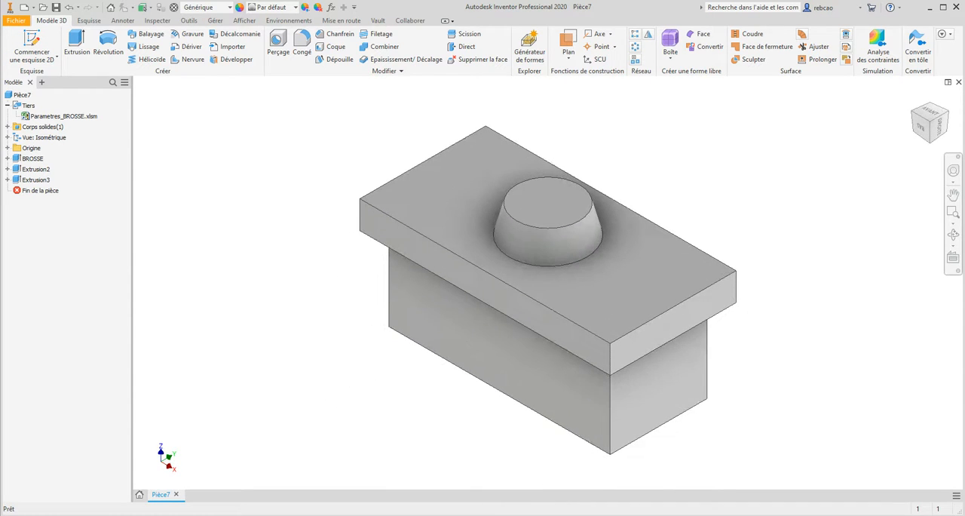